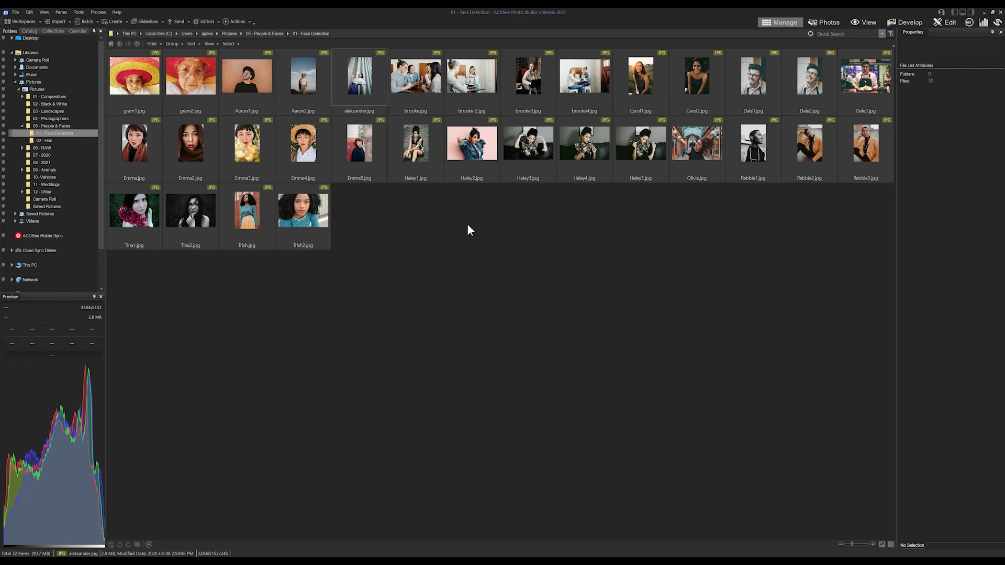
Embed the ACDSee metadata into Haley2.jpg
{"action": "left_click", "coordinate": [472, 168]}
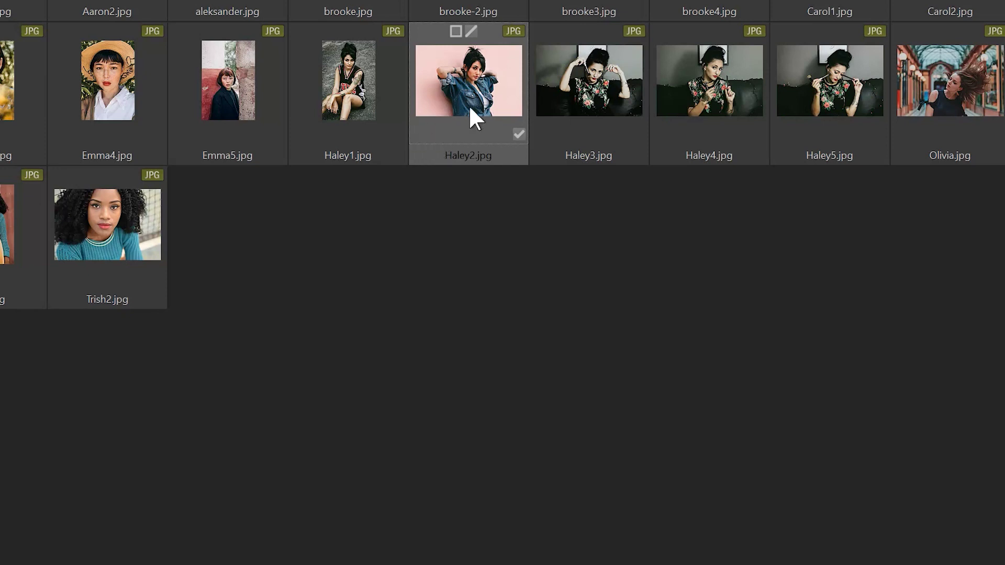
{"action": "right_click", "coordinate": [473, 75]}
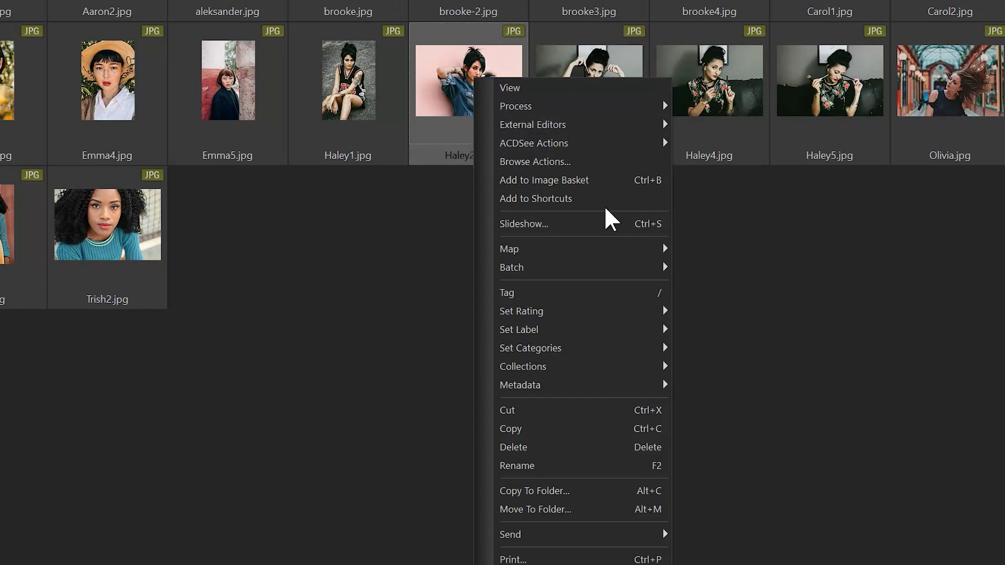
{"action": "mouse_move", "coordinate": [567, 391]}
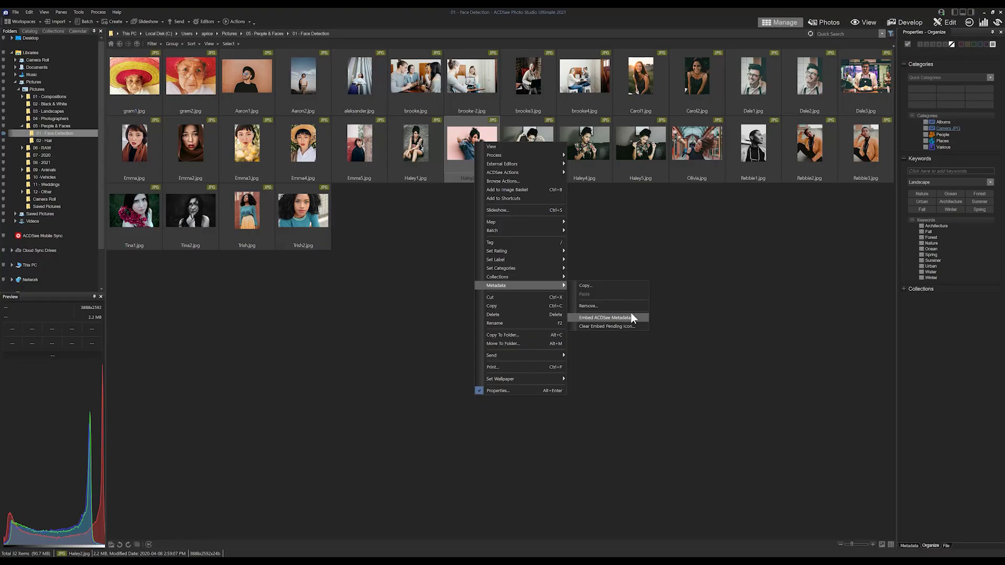
{"action": "left_click", "coordinate": [811, 454]}
Select all 32 photos and embed their ACDSee metadata into the files
{"action": "left_click_drag", "start_coordinate": [859, 231], "coordinate": [151, 94]}
{"action": "right_click", "coordinate": [485, 147]}
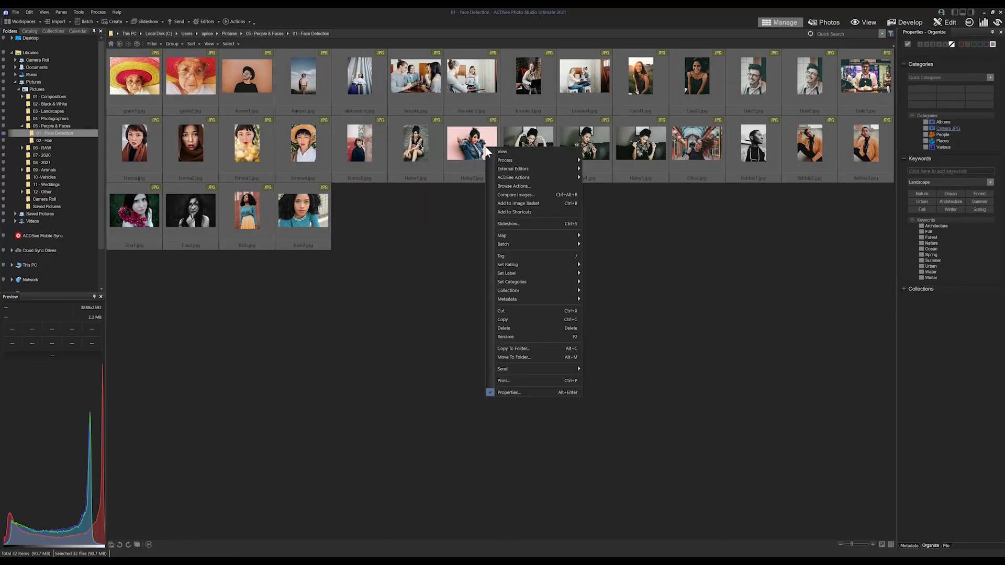
{"action": "mouse_move", "coordinate": [515, 296]}
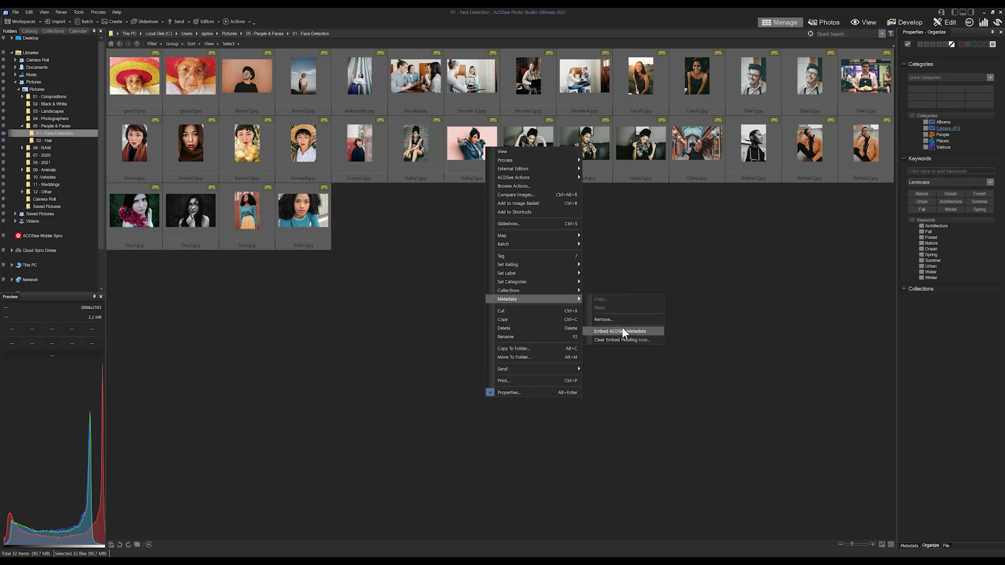
{"action": "left_click", "coordinate": [748, 238]}
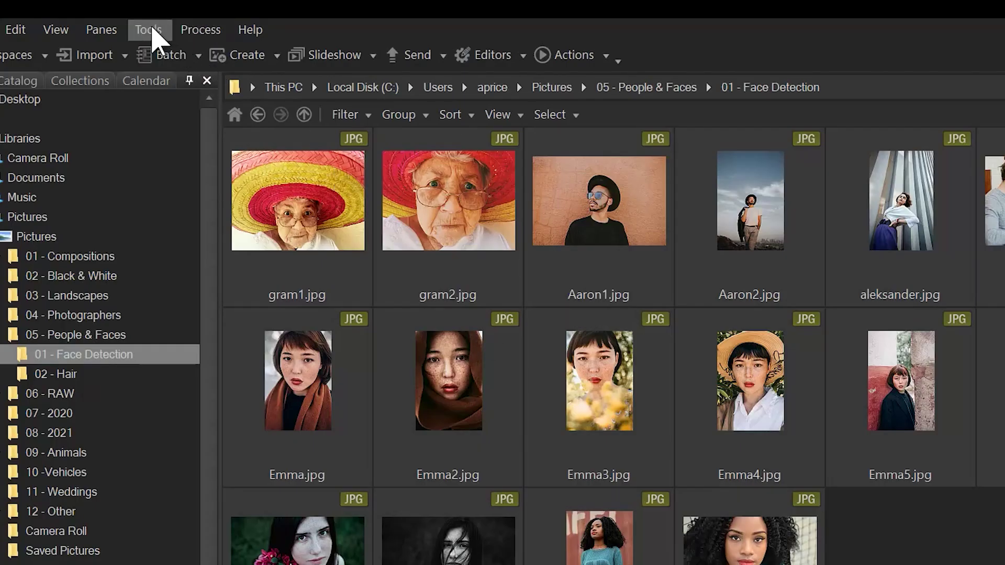
{"action": "left_click", "coordinate": [79, 12]}
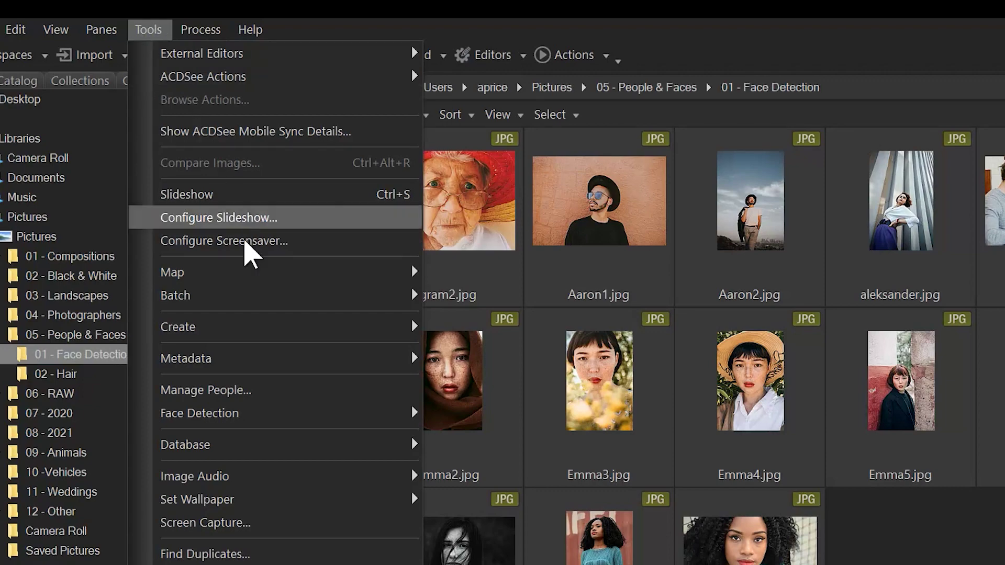
{"action": "left_click", "coordinate": [268, 390]}
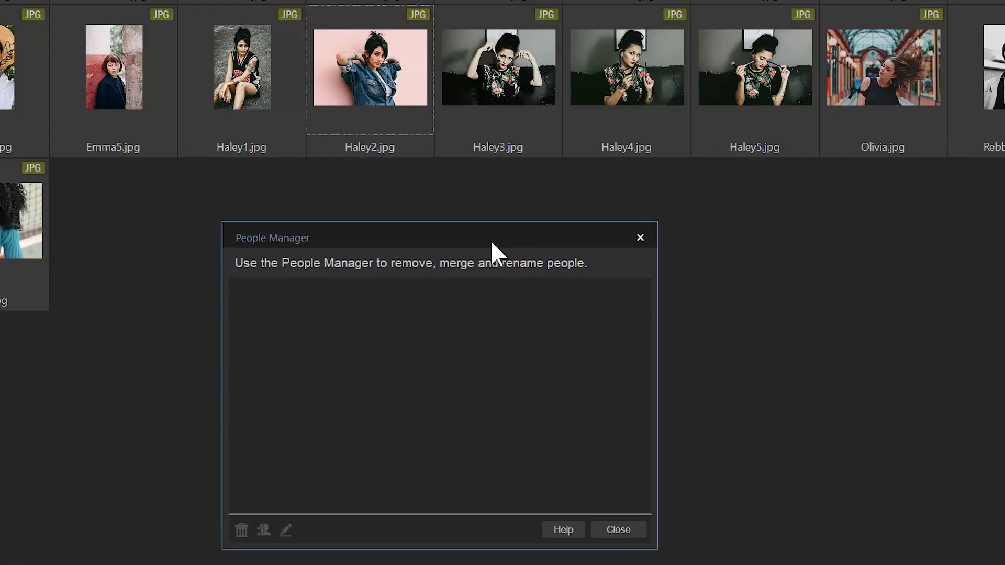
{"action": "left_click_drag", "start_coordinate": [488, 239], "coordinate": [591, 105]}
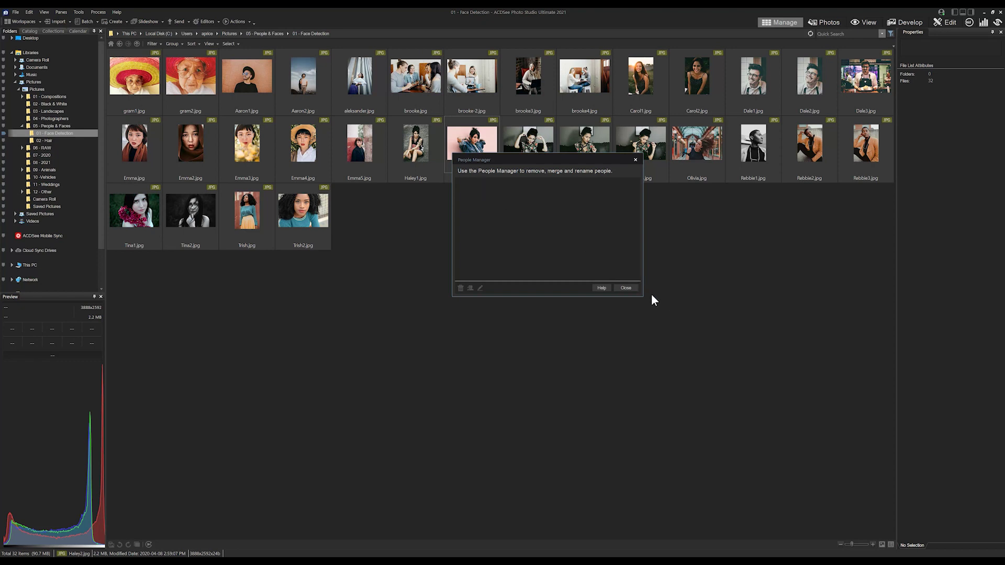
{"action": "left_click", "coordinate": [631, 288]}
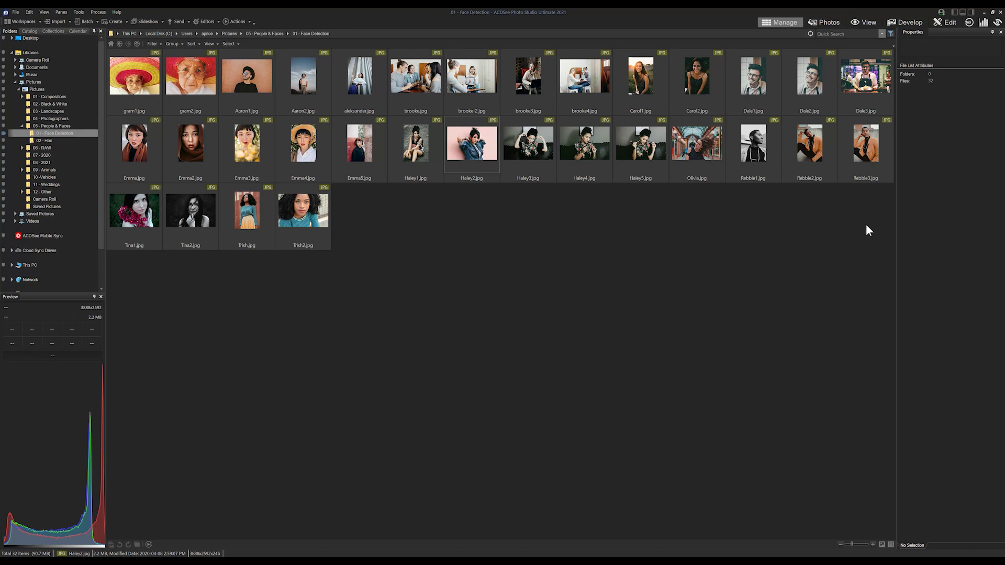
Bring up Tools > Database > Catalog Files and select the 01 - Face Detection folder with subfolders
{"action": "left_click", "coordinate": [79, 12]}
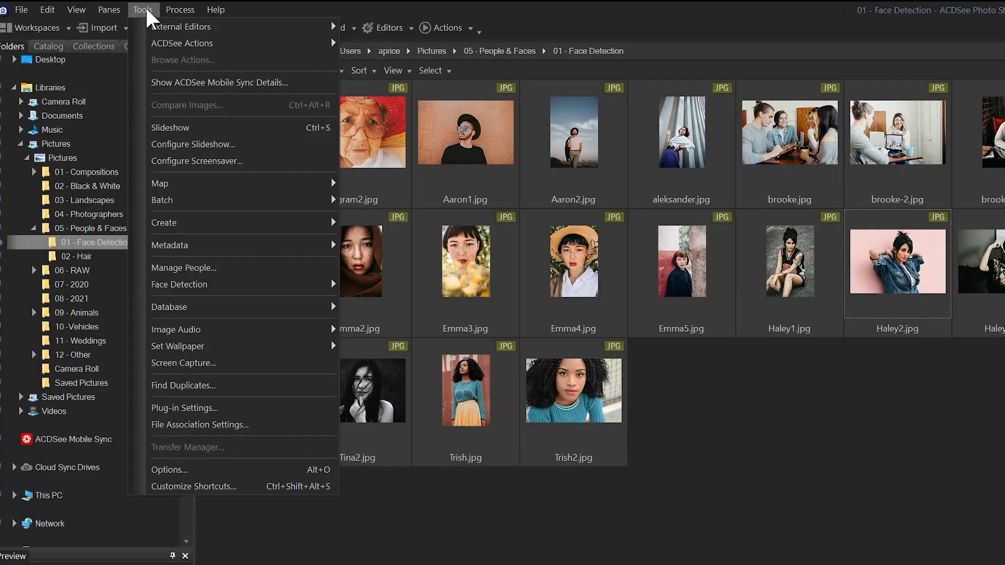
{"action": "mouse_move", "coordinate": [213, 307]}
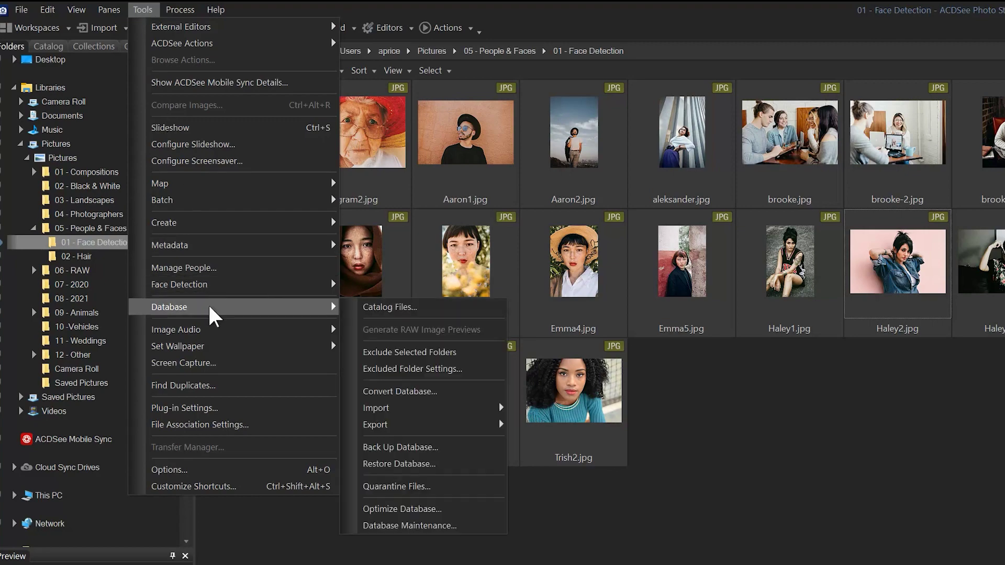
{"action": "left_click", "coordinate": [389, 308]}
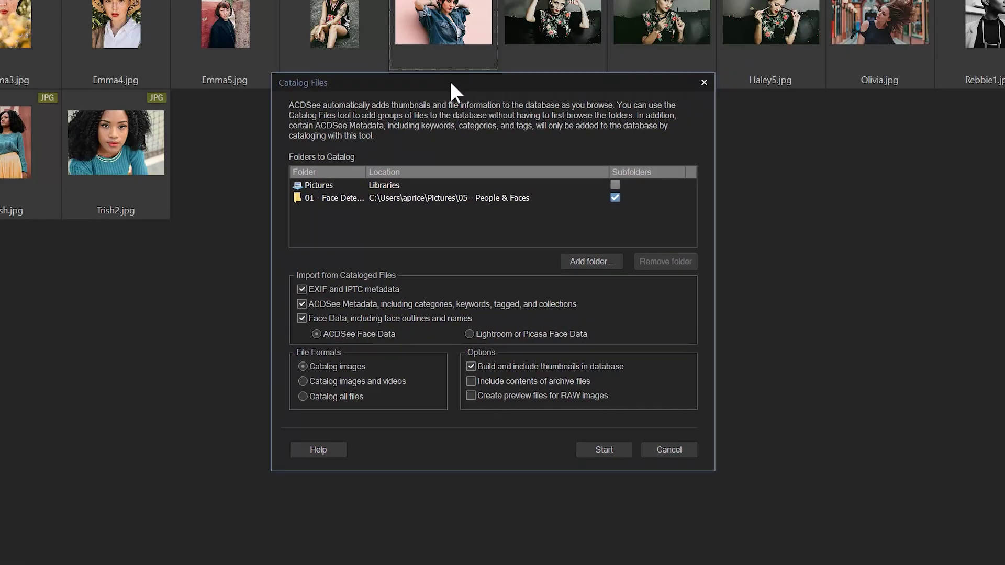
{"action": "left_click_drag", "start_coordinate": [450, 83], "coordinate": [452, 69]}
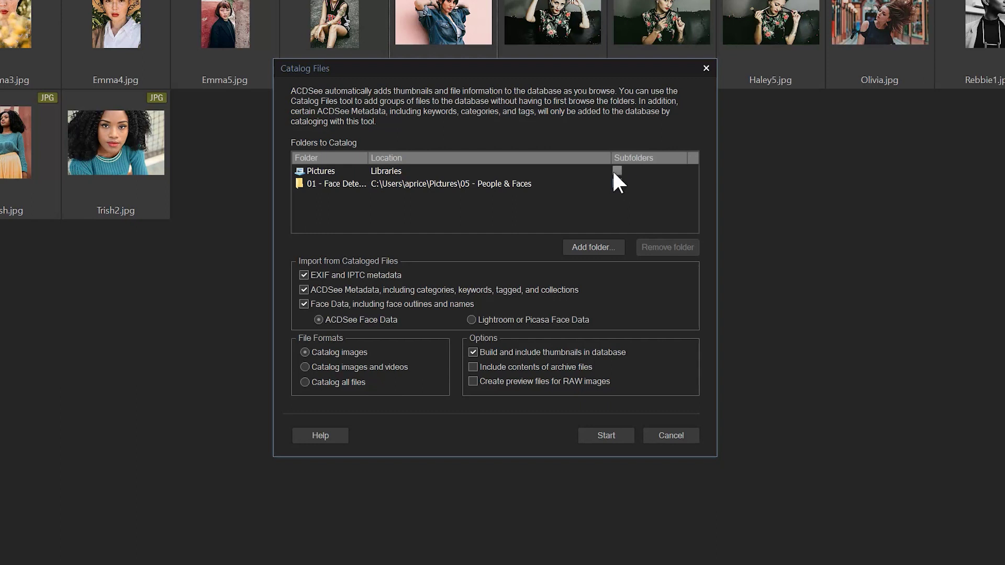
{"action": "left_click", "coordinate": [617, 183]}
{"action": "left_click", "coordinate": [449, 184]}
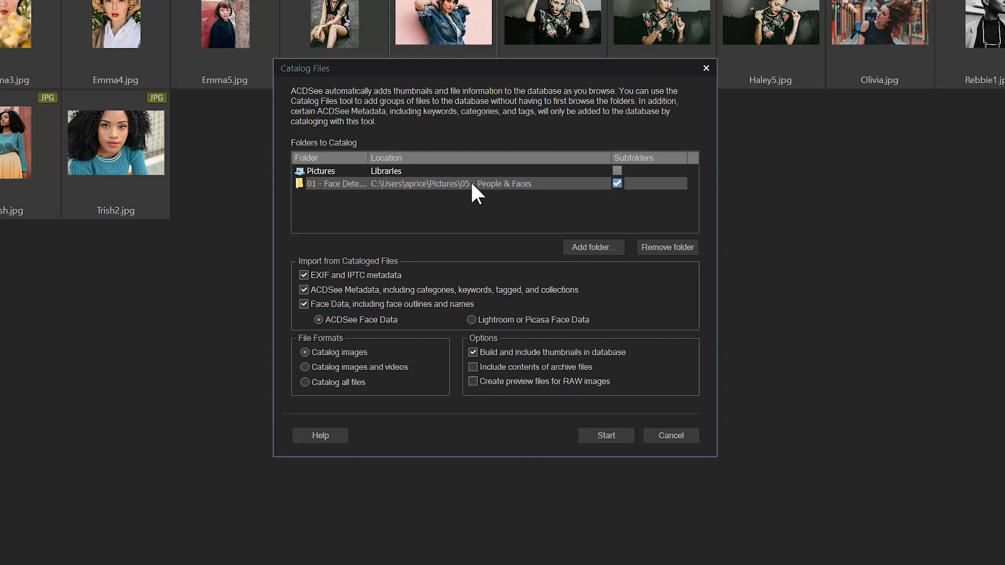
{"action": "left_click", "coordinate": [602, 245]}
{"action": "left_click_drag", "start_coordinate": [484, 78], "coordinate": [831, 91]}
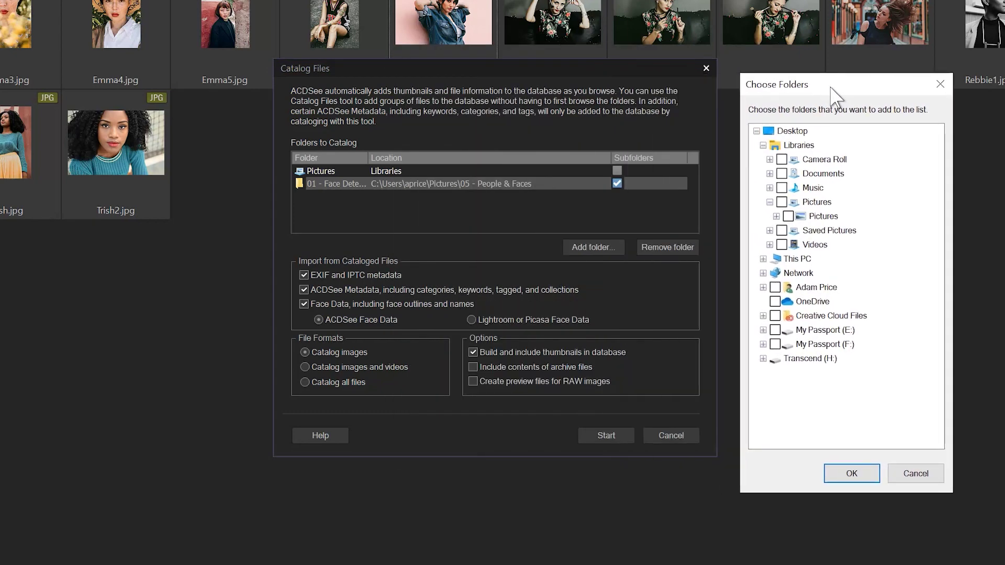
{"action": "left_click", "coordinate": [916, 476]}
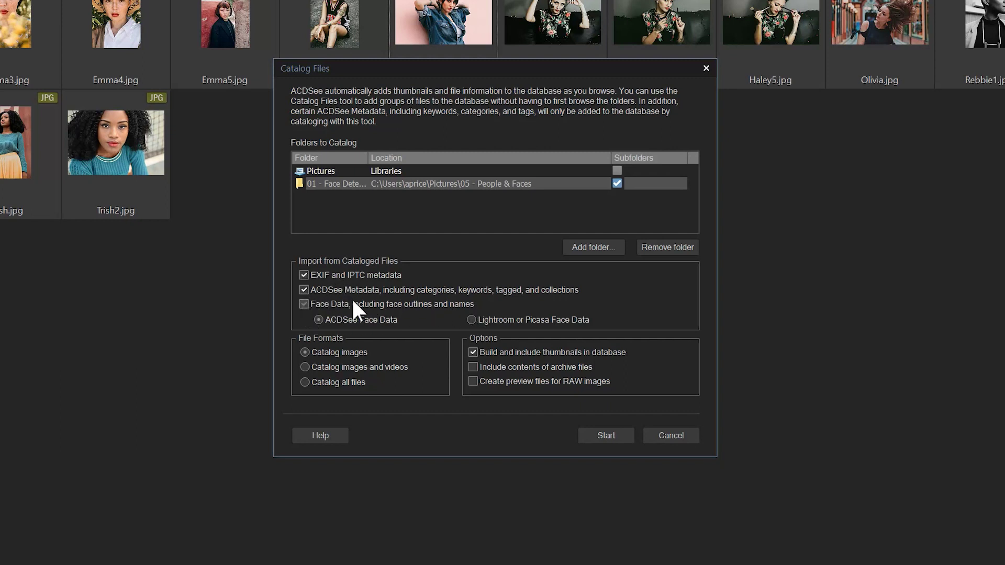
{"action": "left_click", "coordinate": [303, 304]}
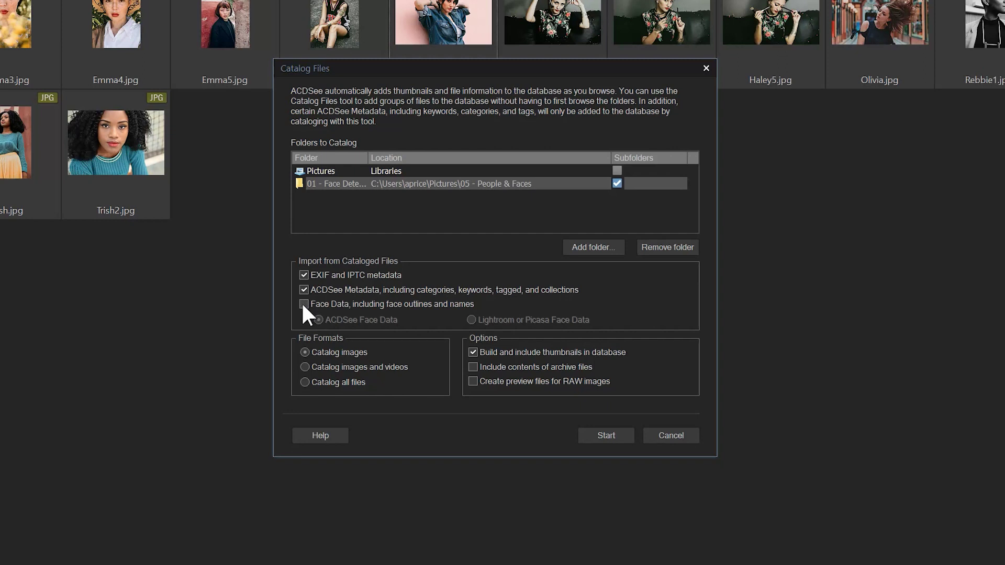
{"action": "left_click", "coordinate": [303, 305]}
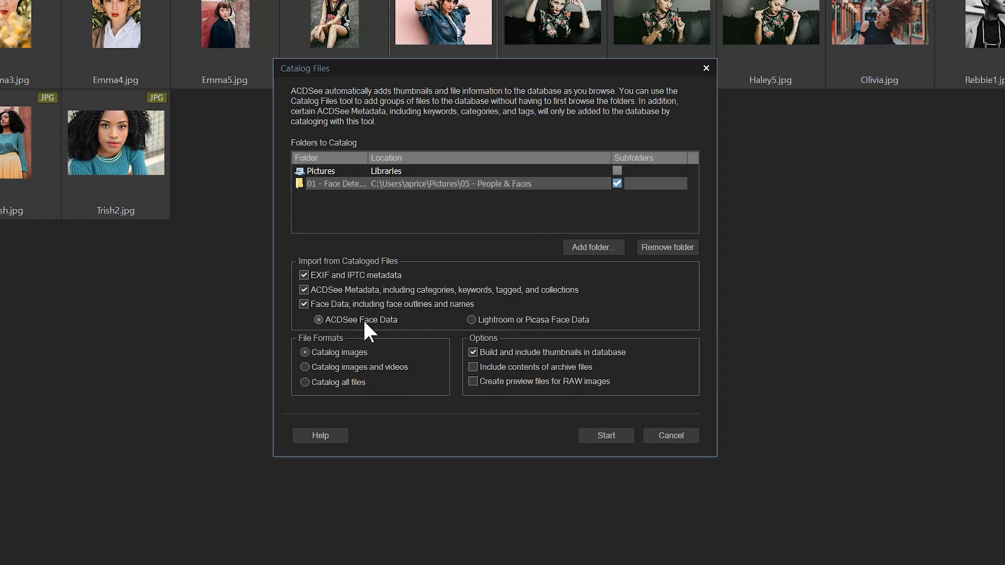
Run cataloguing of the 32 Face Detection items and finish once complete
{"action": "left_click", "coordinate": [605, 435]}
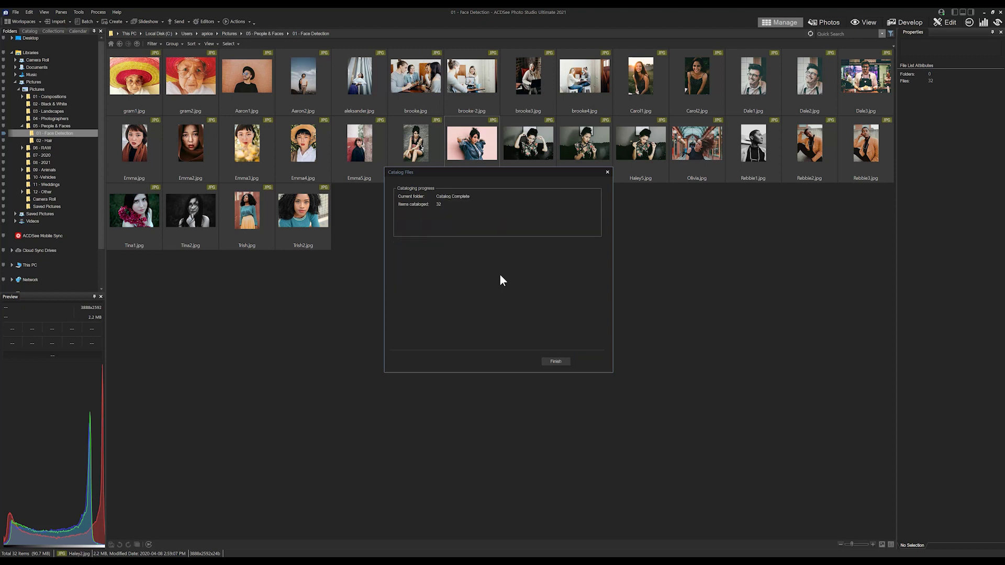
{"action": "left_click", "coordinate": [554, 360]}
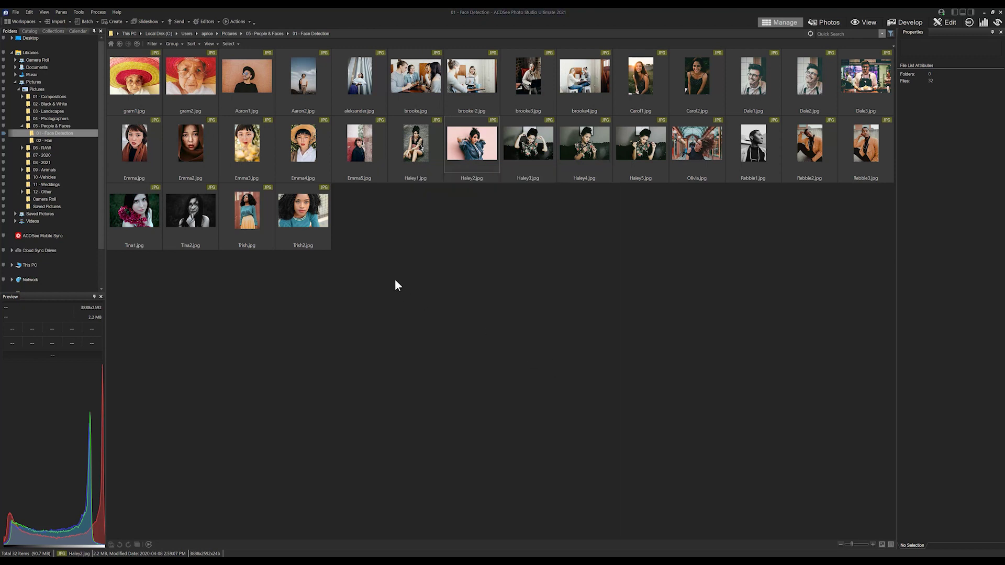
{"action": "left_click", "coordinate": [80, 13]}
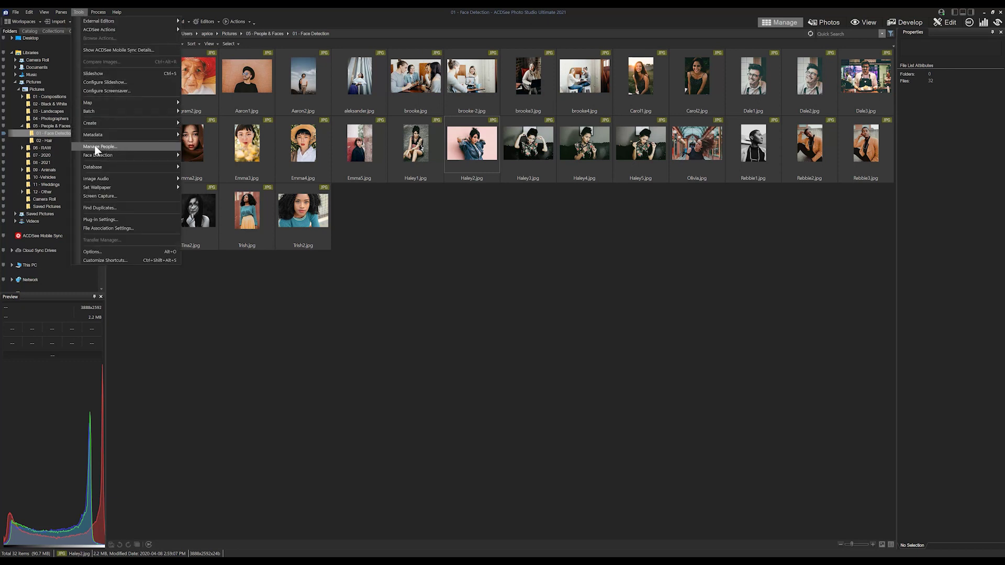
{"action": "left_click", "coordinate": [114, 145]}
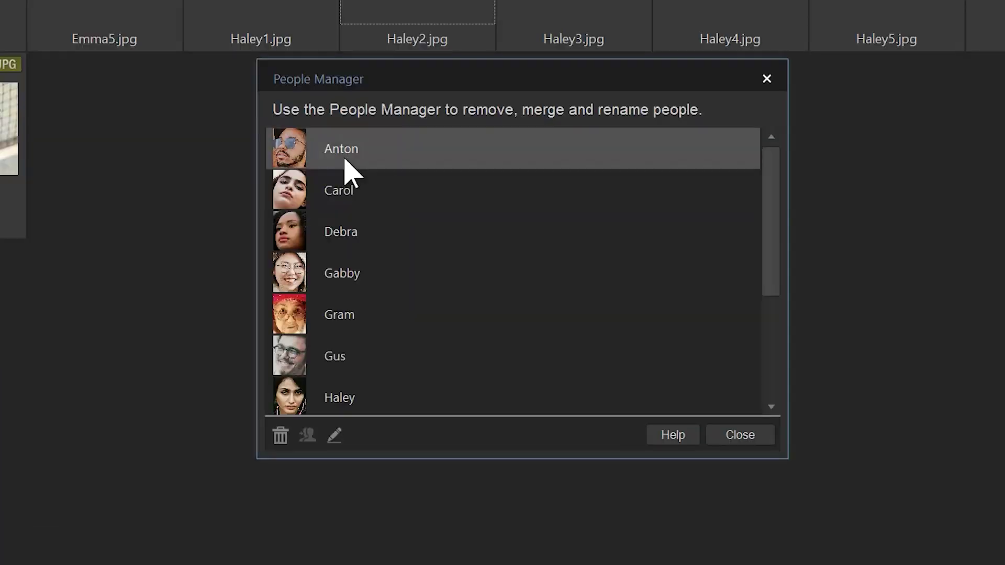
{"action": "scroll", "coordinate": [448, 258], "scroll_direction": "down", "scroll_amount": 1}
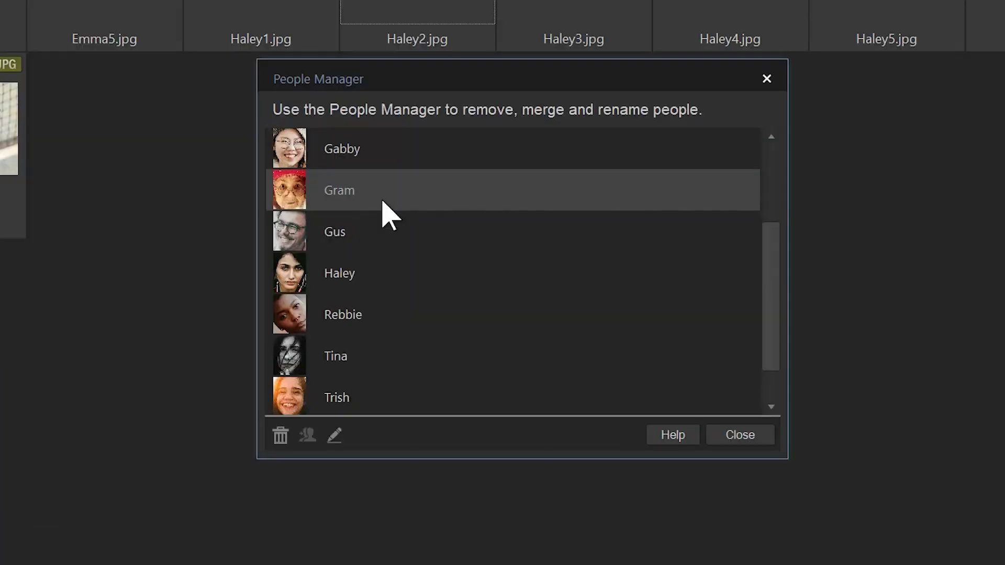
{"action": "scroll", "coordinate": [379, 225], "scroll_direction": "down", "scroll_amount": 1}
{"action": "scroll", "coordinate": [381, 325], "scroll_direction": "up", "scroll_amount": 2}
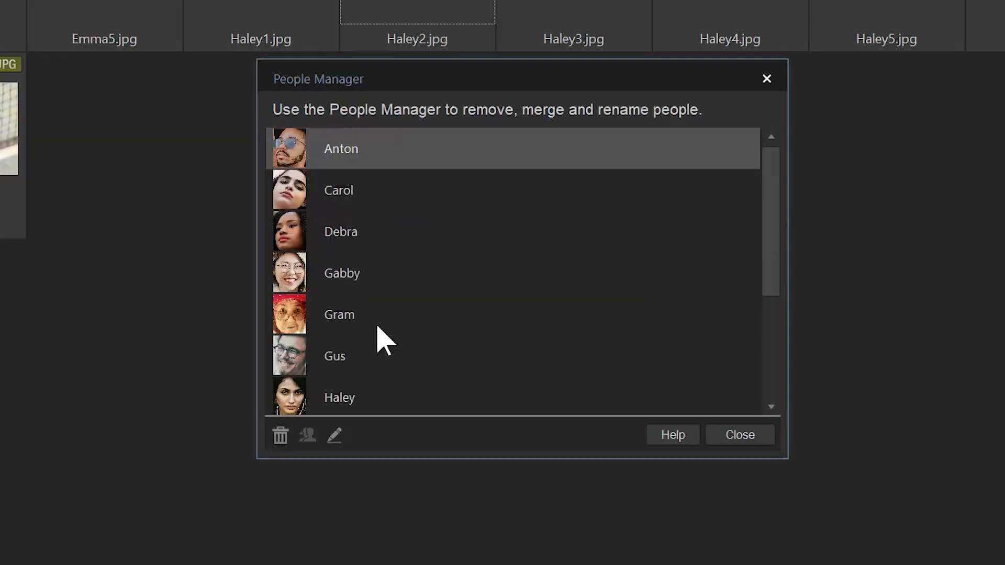
{"action": "scroll", "coordinate": [348, 159], "scroll_direction": "down", "scroll_amount": 2}
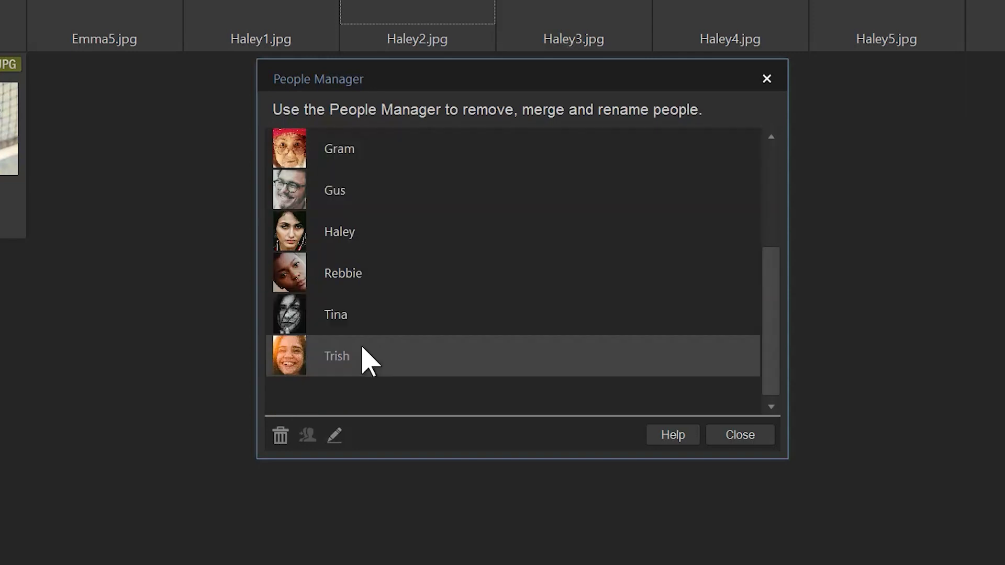
{"action": "scroll", "coordinate": [353, 393], "scroll_direction": "up", "scroll_amount": 1}
{"action": "scroll", "coordinate": [352, 387], "scroll_direction": "up", "scroll_amount": 1}
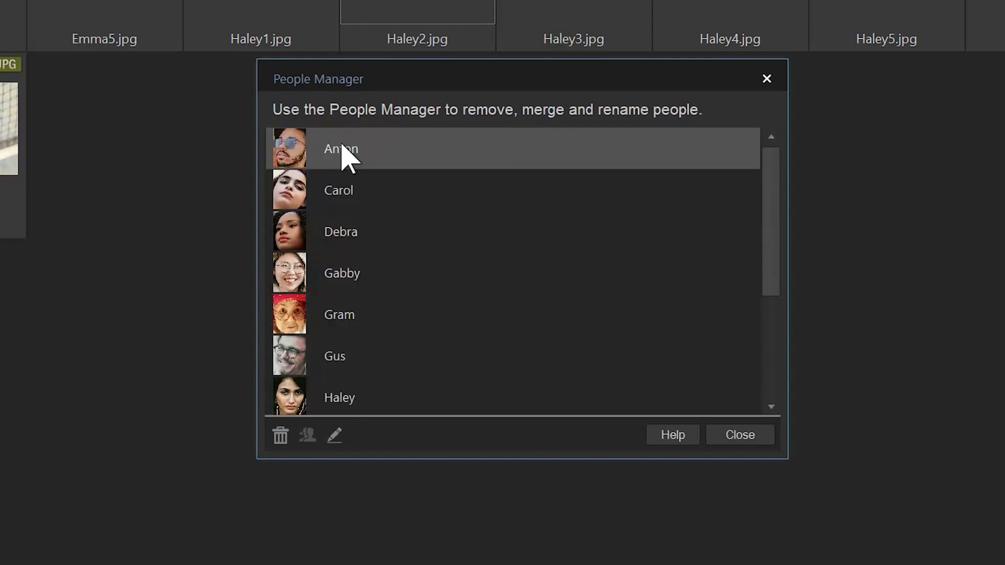
{"action": "scroll", "coordinate": [361, 165], "scroll_direction": "down", "scroll_amount": 3}
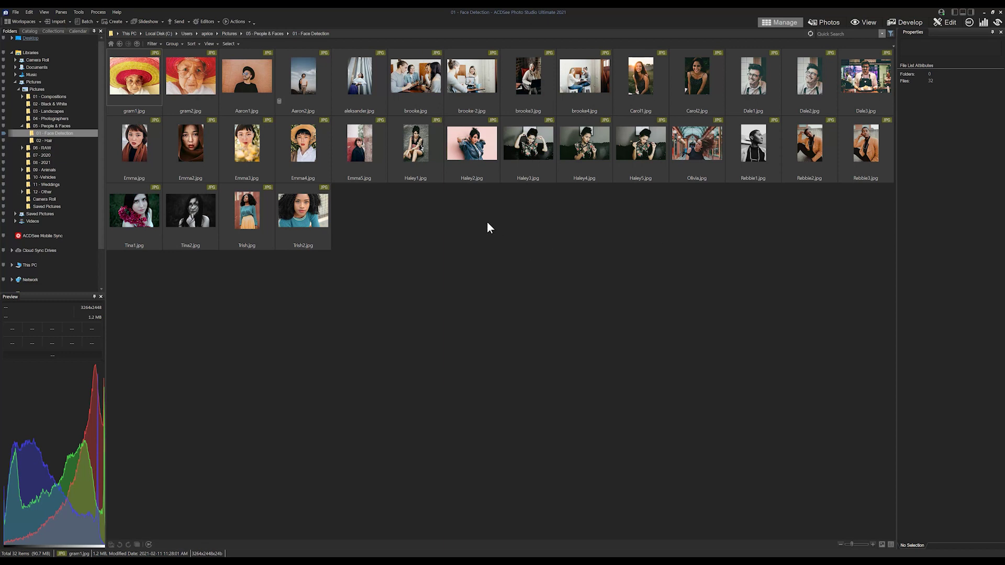
{"action": "left_click", "coordinate": [256, 92]}
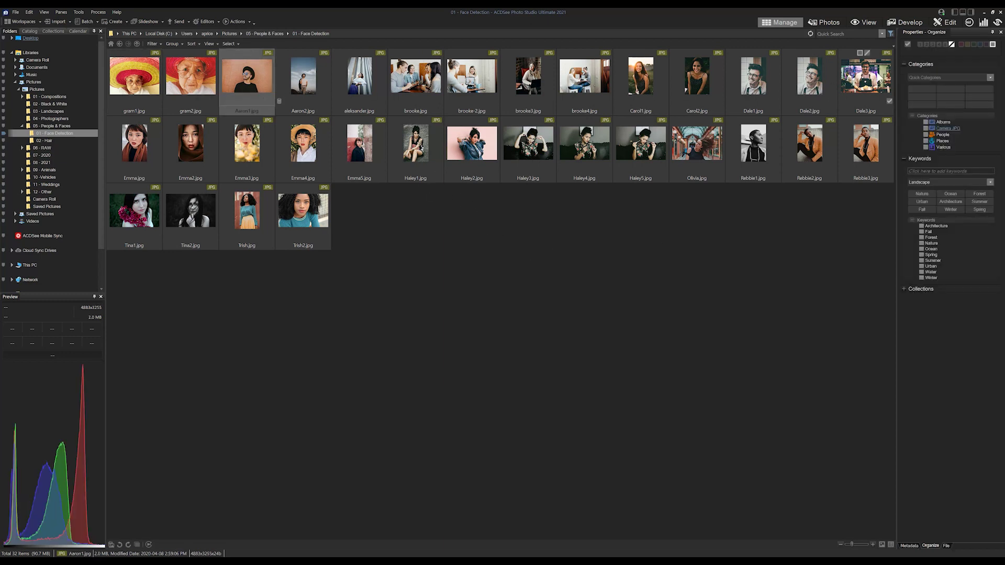
{"action": "left_click", "coordinate": [867, 23]}
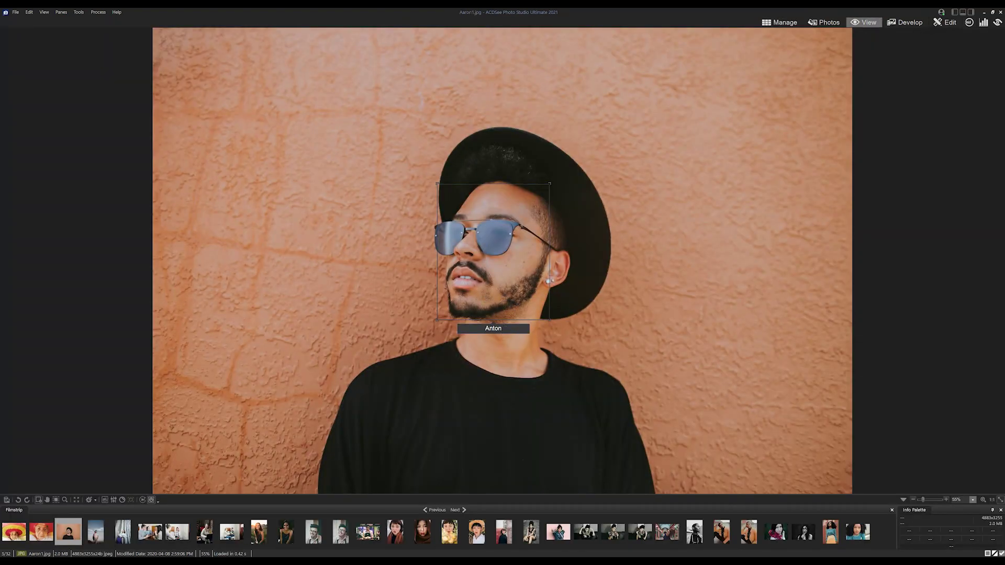
{"action": "scroll", "coordinate": [623, 327], "scroll_direction": "down", "scroll_amount": 3}
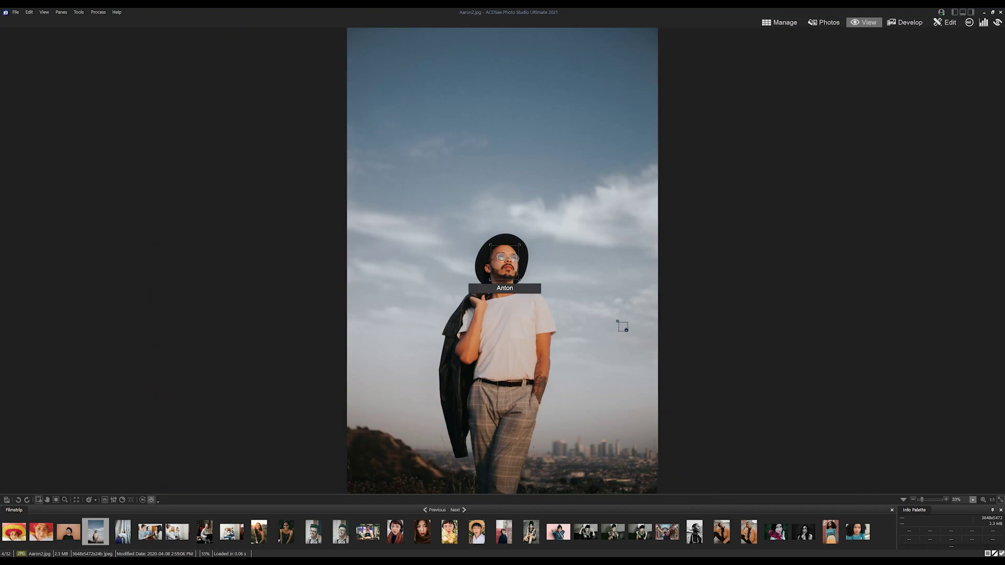
{"action": "scroll", "coordinate": [623, 327], "scroll_direction": "down", "scroll_amount": 2}
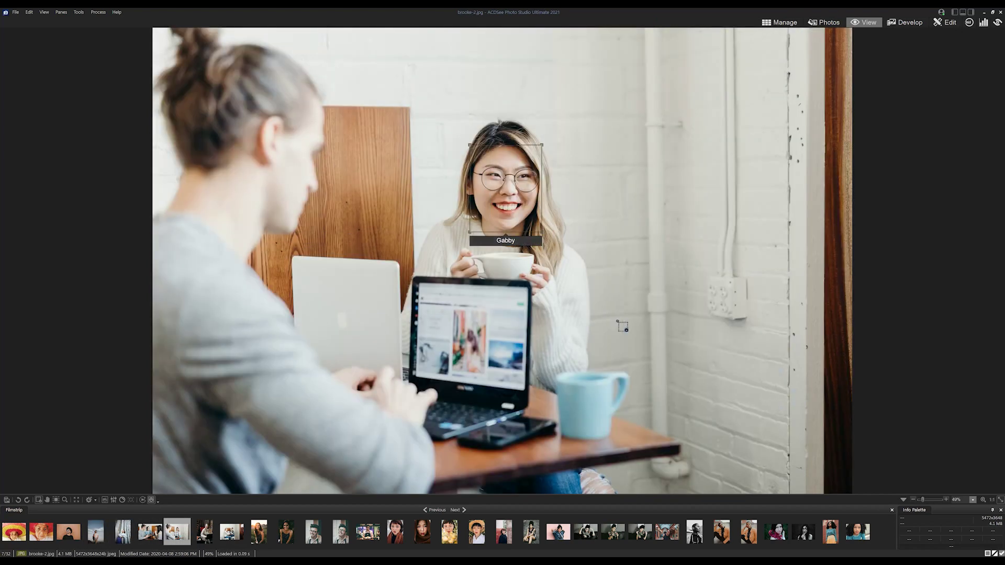
{"action": "scroll", "coordinate": [622, 328], "scroll_direction": "down", "scroll_amount": 3}
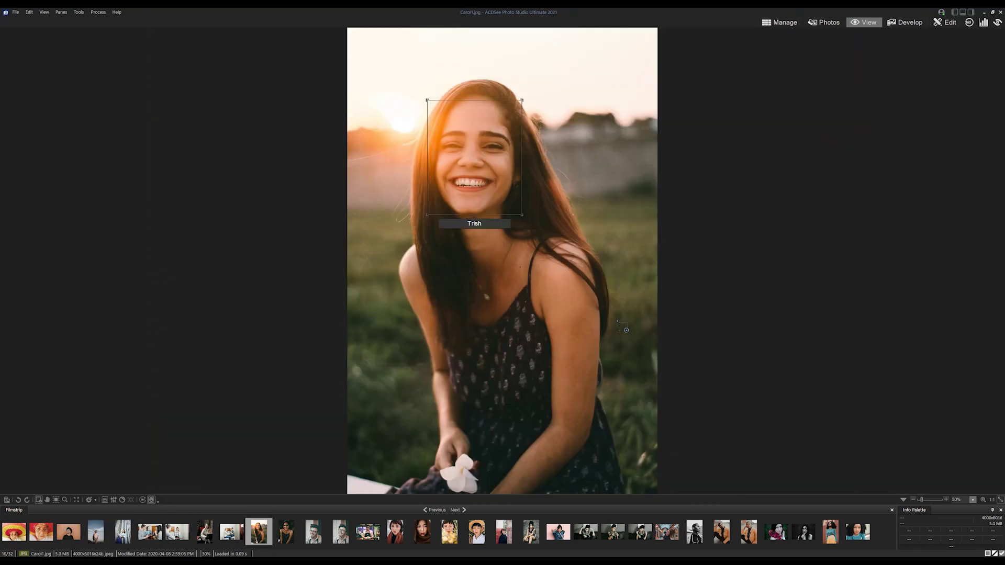
{"action": "scroll", "coordinate": [623, 327], "scroll_direction": "down", "scroll_amount": 2}
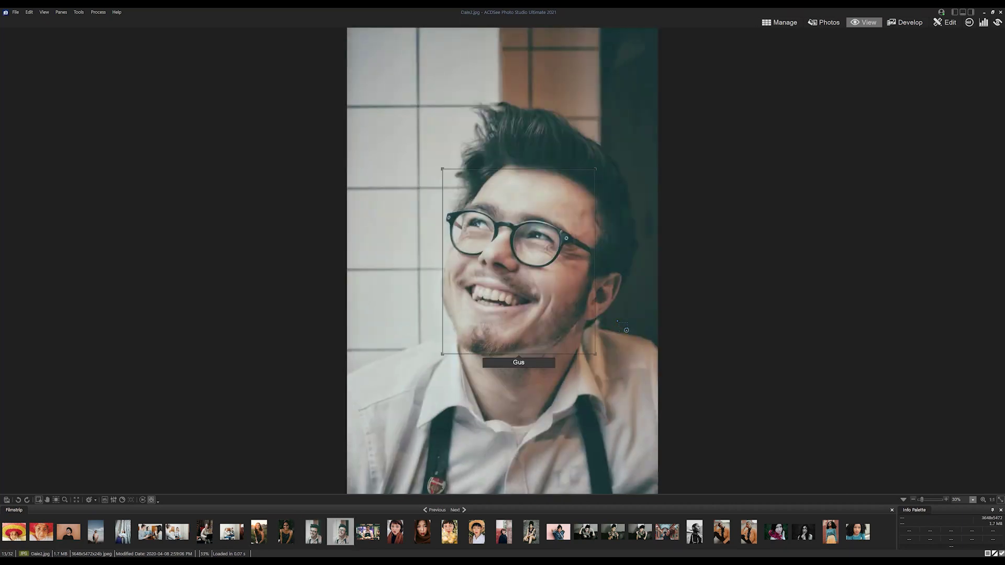
{"action": "scroll", "coordinate": [623, 327], "scroll_direction": "down", "scroll_amount": 4}
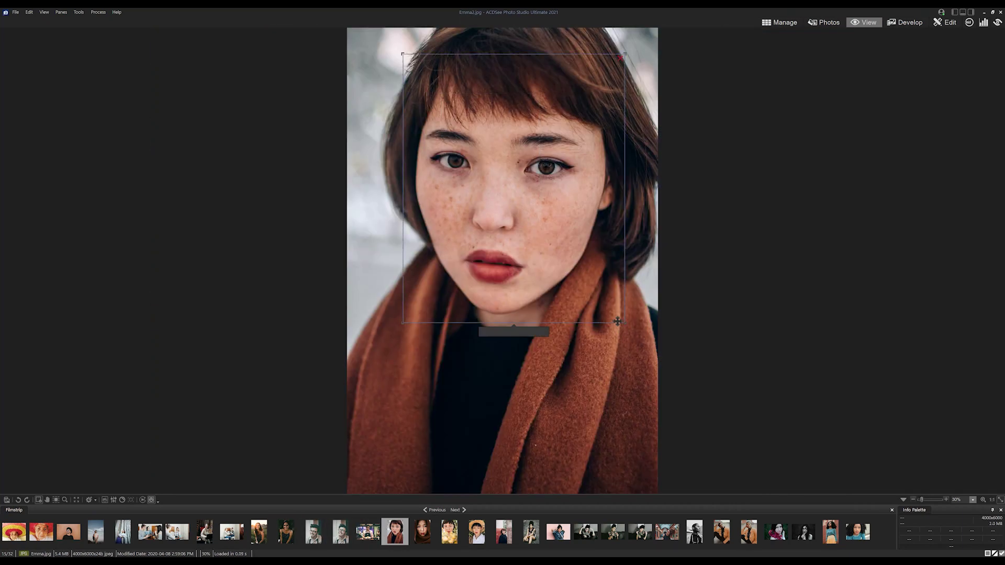
{"action": "scroll", "coordinate": [617, 322], "scroll_direction": "down", "scroll_amount": 4}
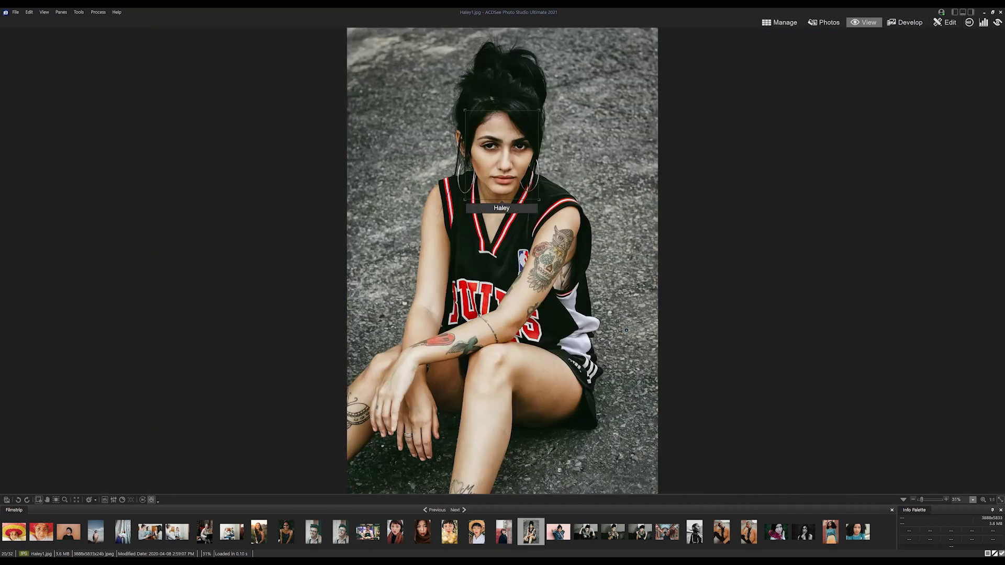
{"action": "scroll", "coordinate": [626, 331], "scroll_direction": "down", "scroll_amount": 3}
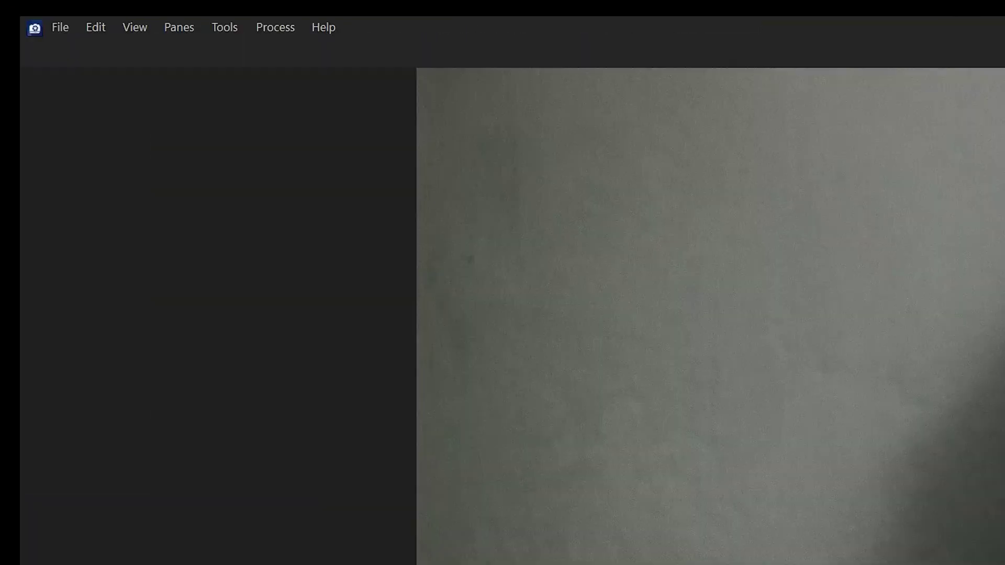
Leave the viewer and reopen Catalog Files with the 01 - Face Detection folder selected, subfolders included
{"action": "key", "text": "Escape"}
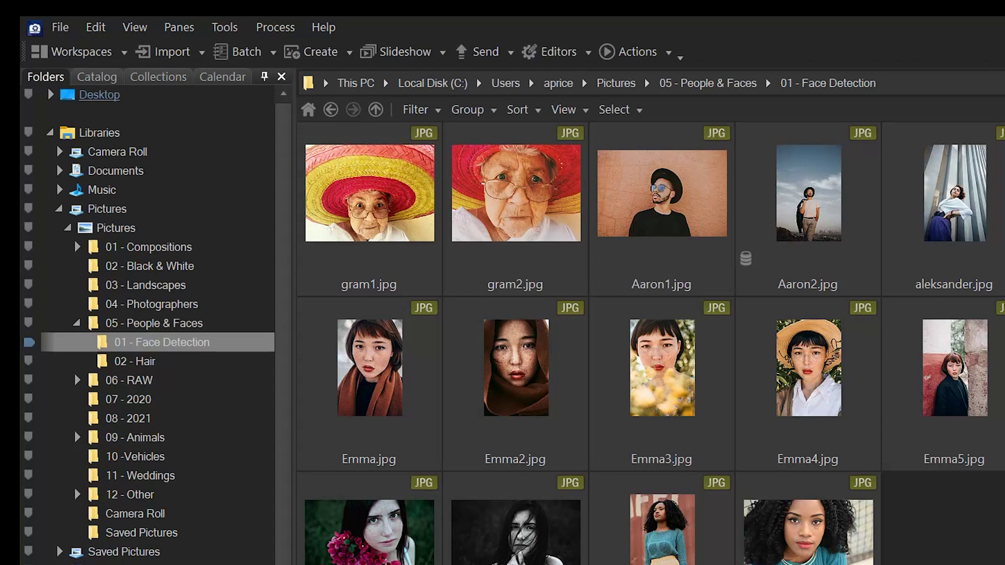
{"action": "left_click", "coordinate": [225, 29]}
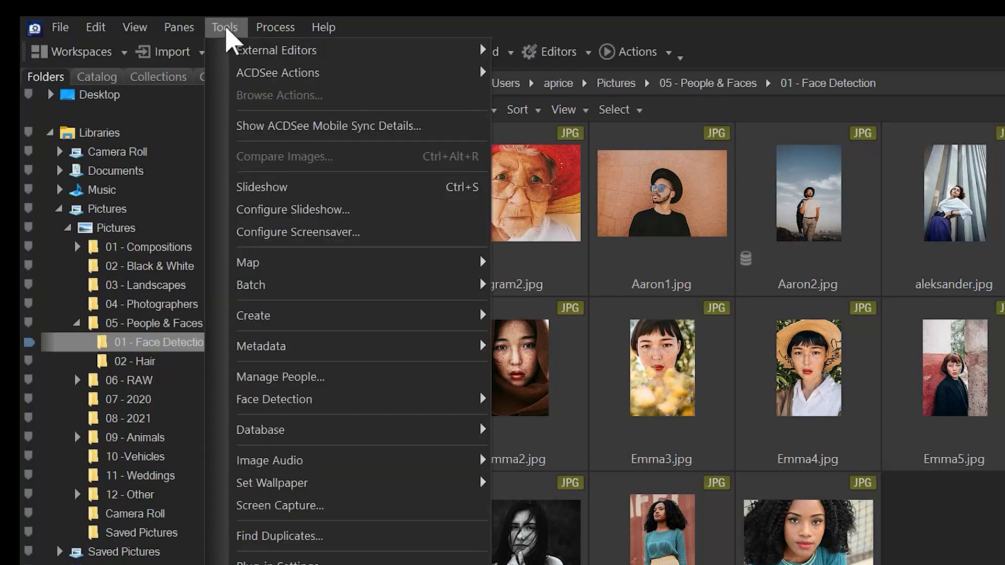
{"action": "mouse_move", "coordinate": [297, 435]}
{"action": "left_click", "coordinate": [587, 431]}
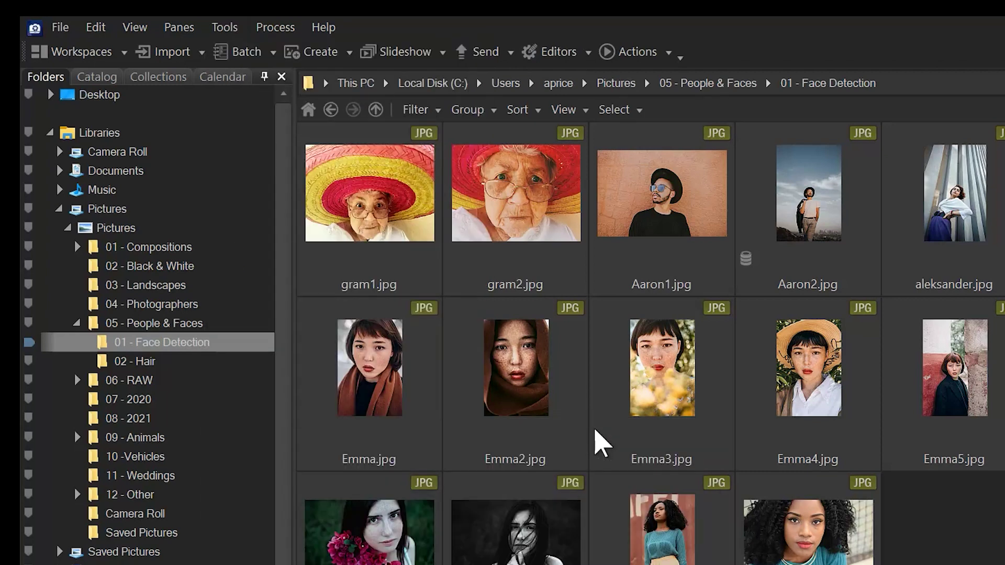
{"action": "left_click_drag", "start_coordinate": [351, 35], "coordinate": [446, 79]}
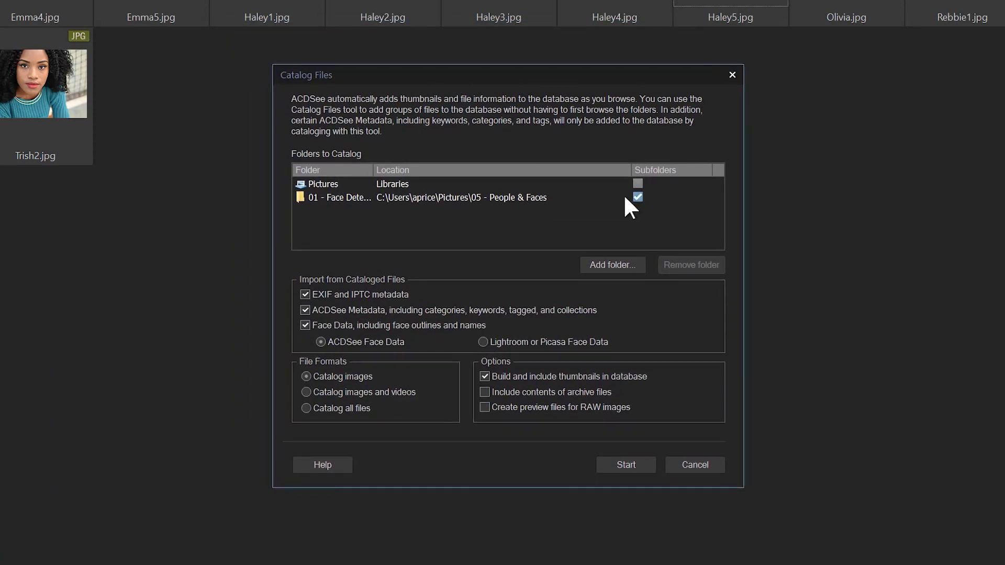
{"action": "left_click", "coordinate": [311, 198]}
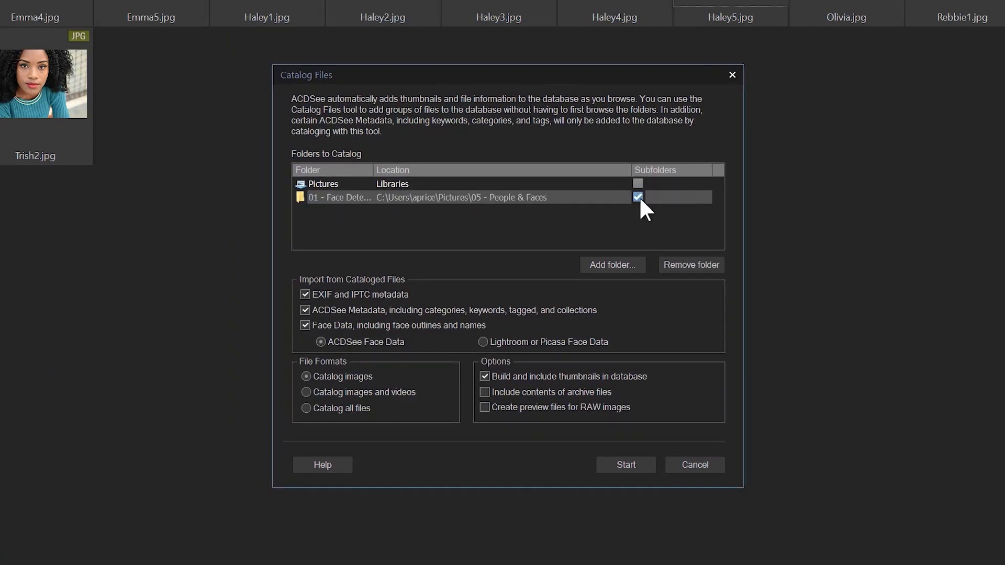